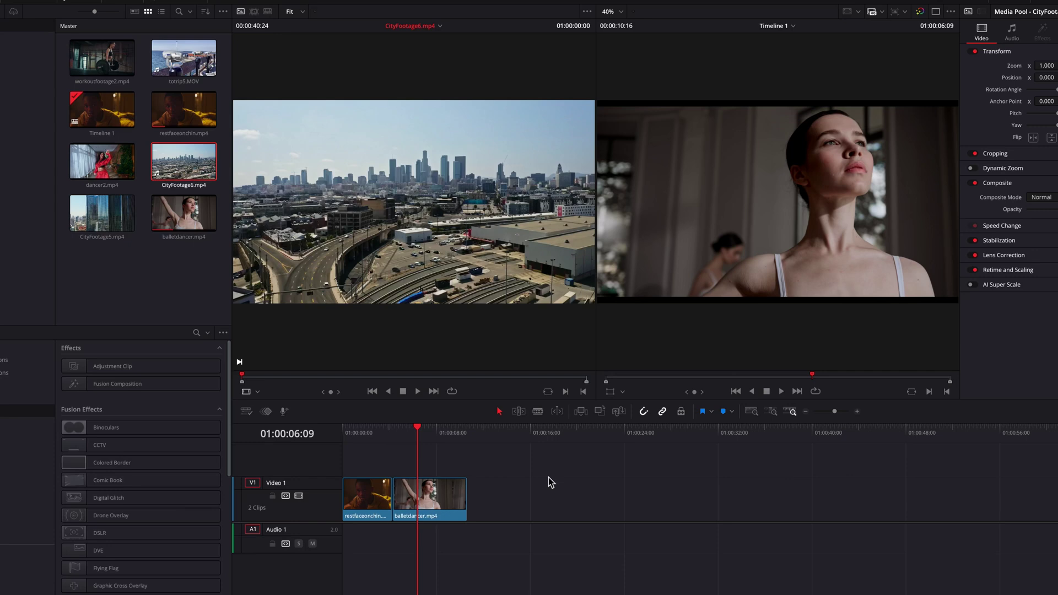
Mark a roughly three-second section of CityFootage6.mp4 with In and Out points
drag(296, 379, 316, 380)
key(i)
key(o)
Overwrite the marked city section at the playhead over balletdancer, then return the playhead to 01:00:06:09
mouse_move(349, 322)
drag(343, 318, 622, 305)
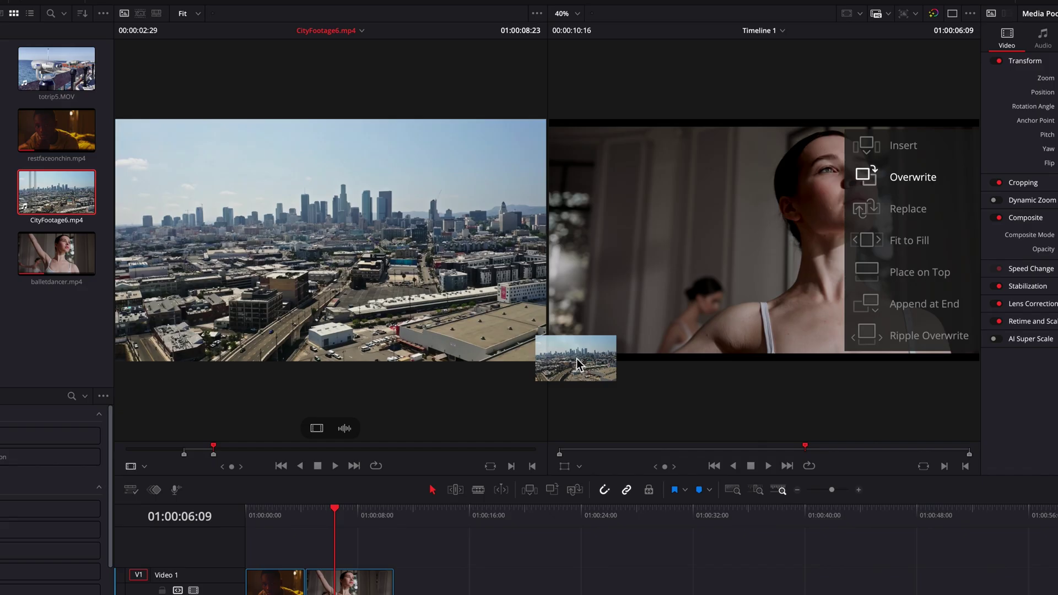
drag(577, 364, 577, 364)
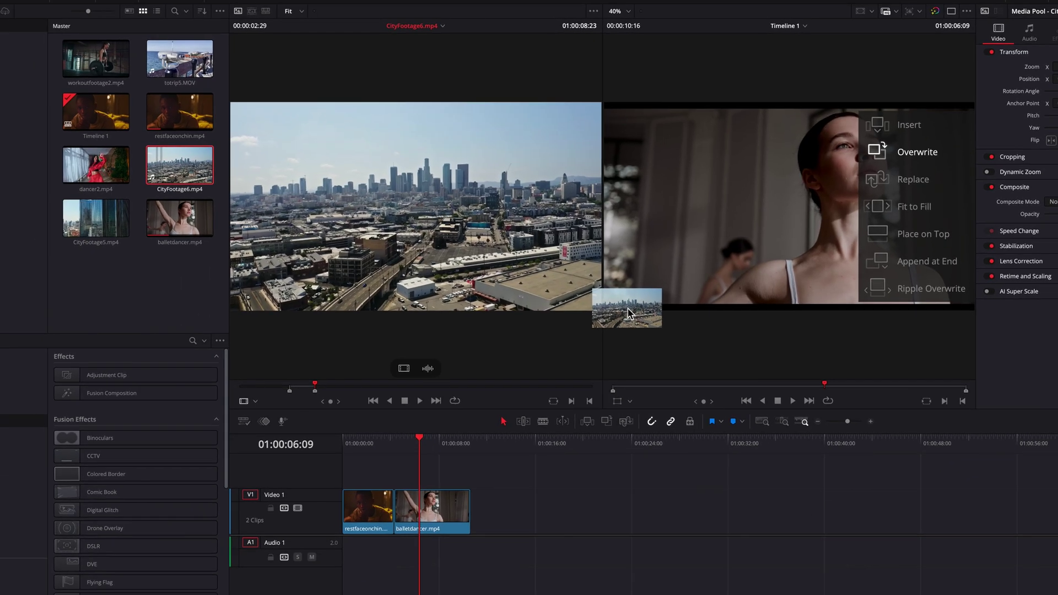
drag(628, 314, 630, 314)
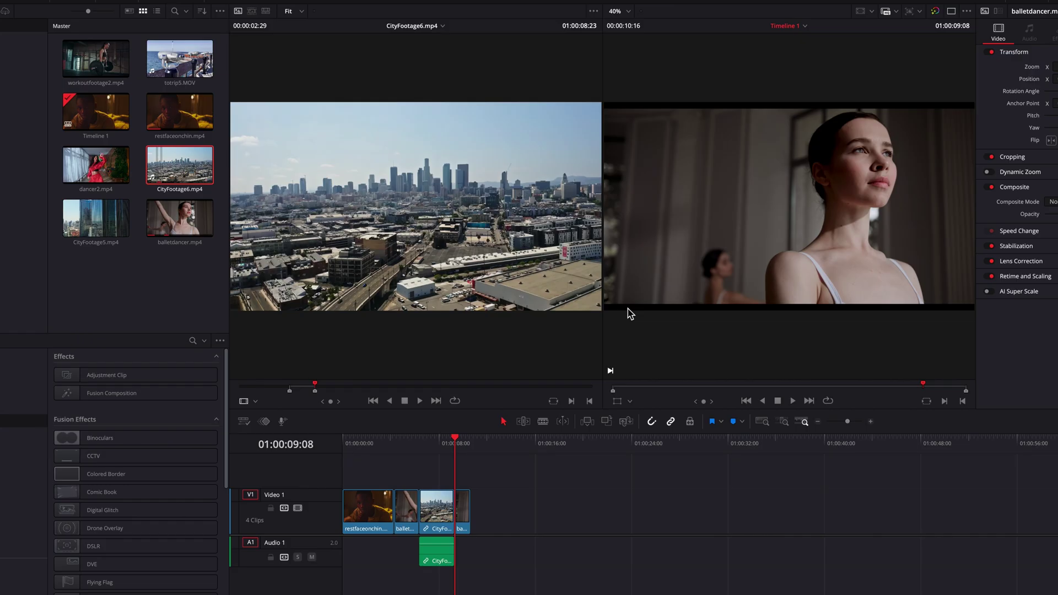
mouse_move(426, 447)
mouse_down()
mouse_move(454, 448)
mouse_move(426, 453)
mouse_up()
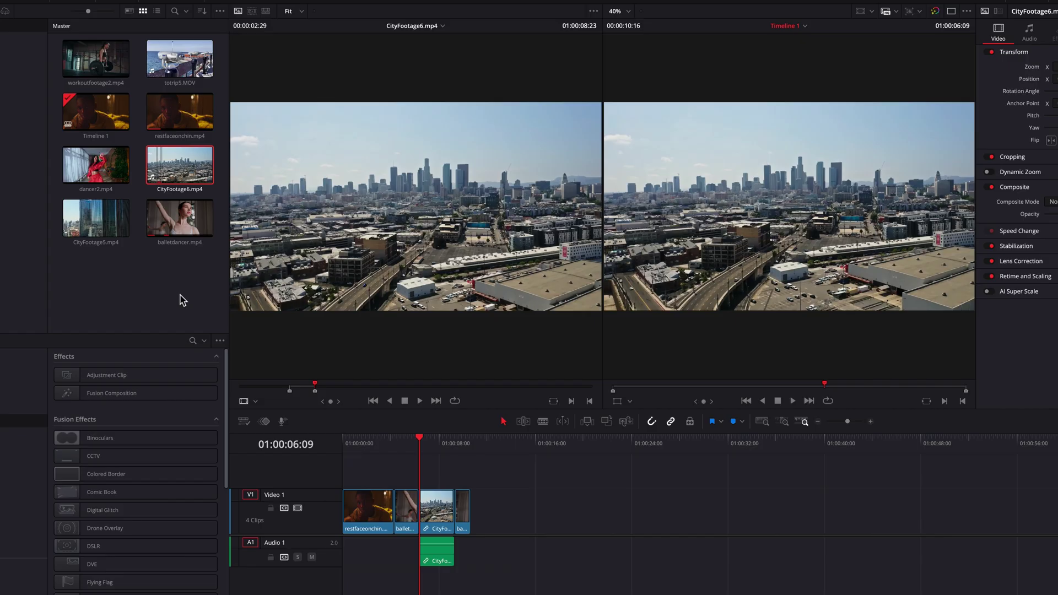
mouse_move(270, 300)
drag(317, 318, 928, 267)
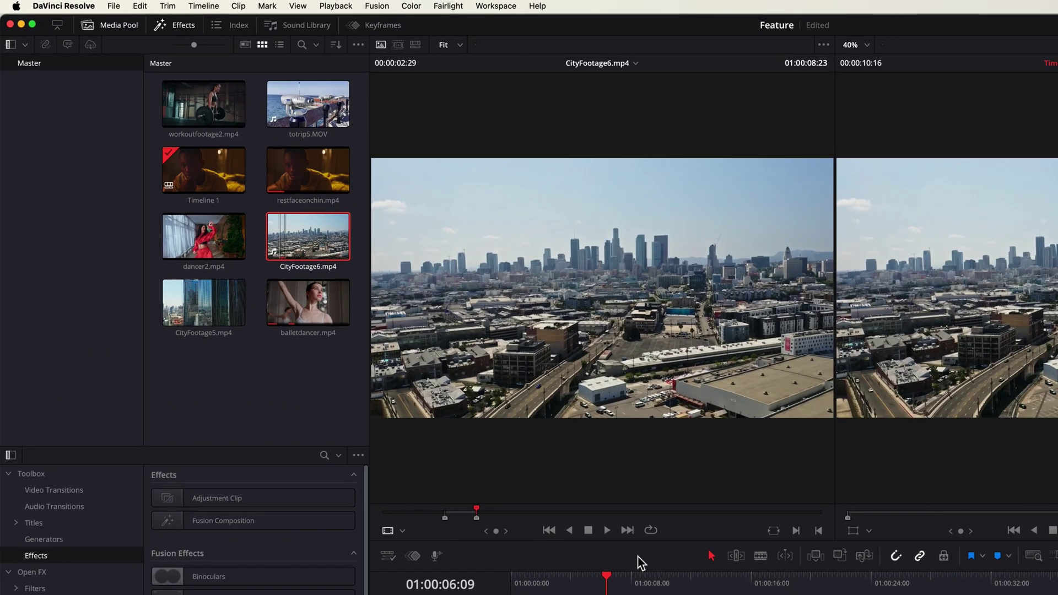
Go to the User Editing preferences and scroll to the timeline overlay option
click(64, 7)
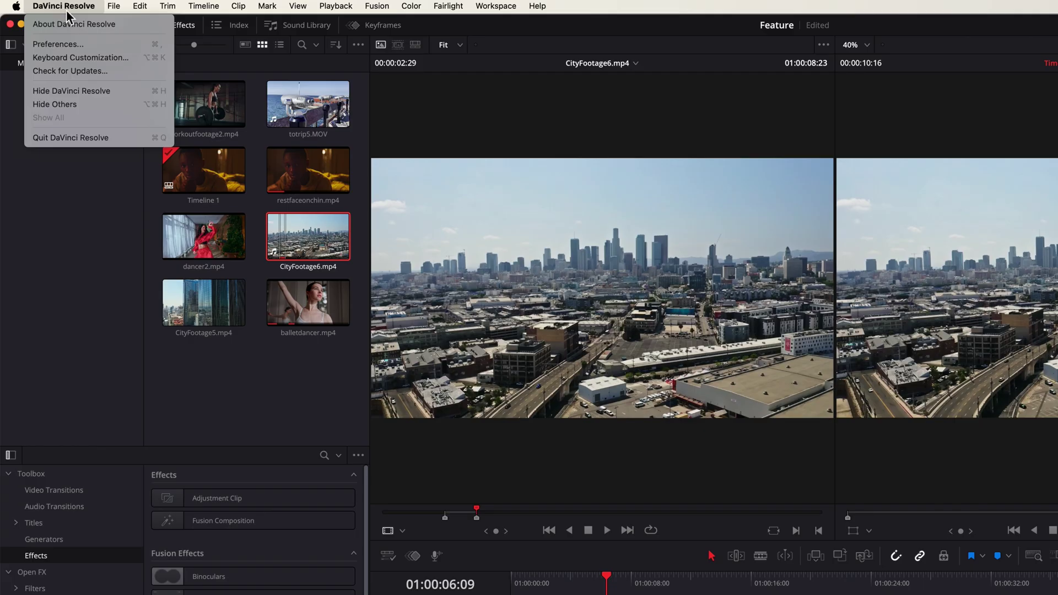
click(98, 46)
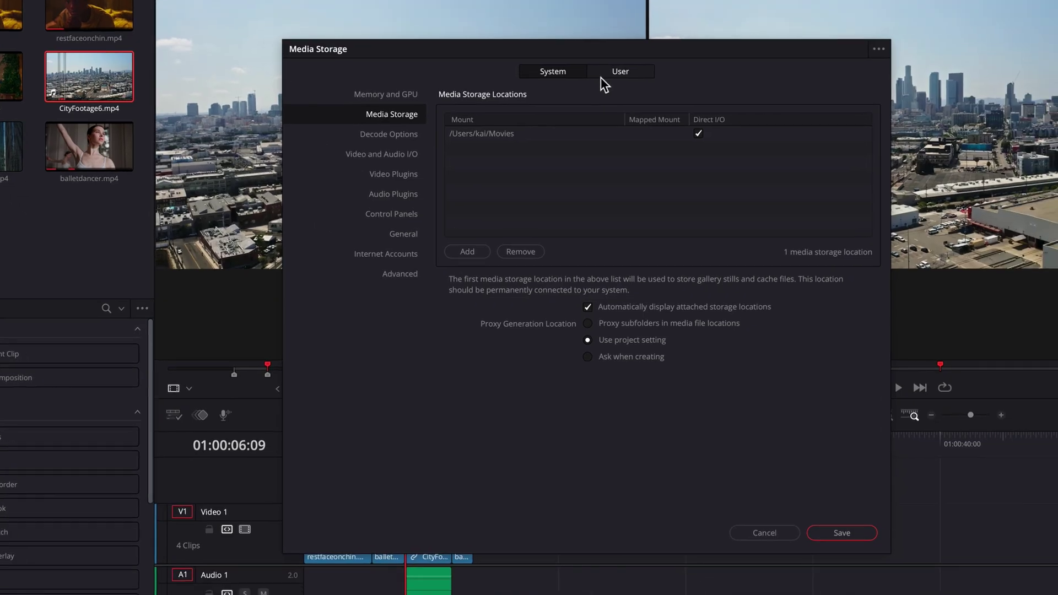
click(631, 75)
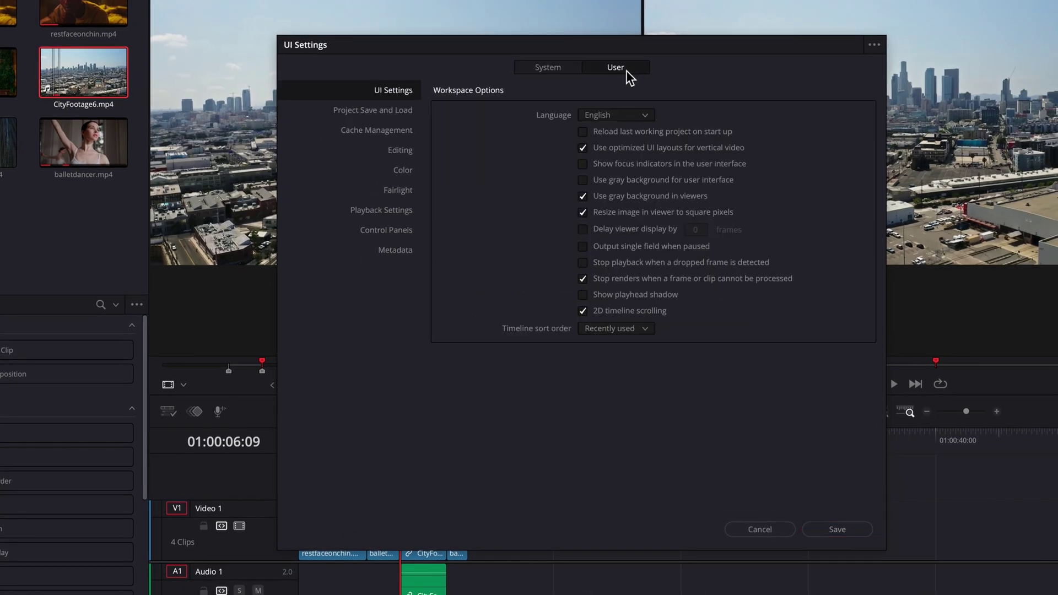
click(402, 151)
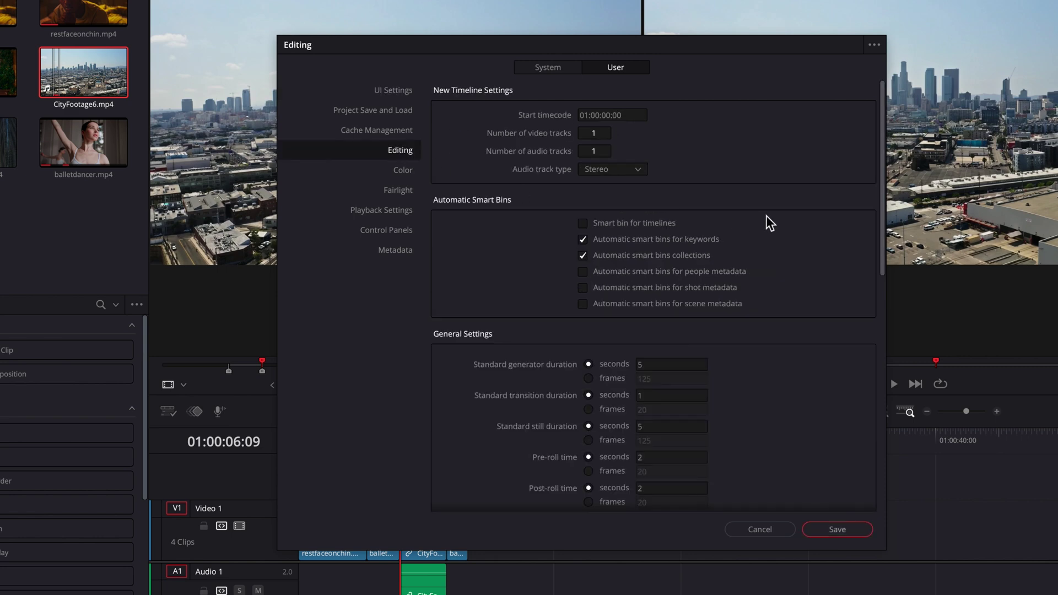
scroll(771, 213, down, 5)
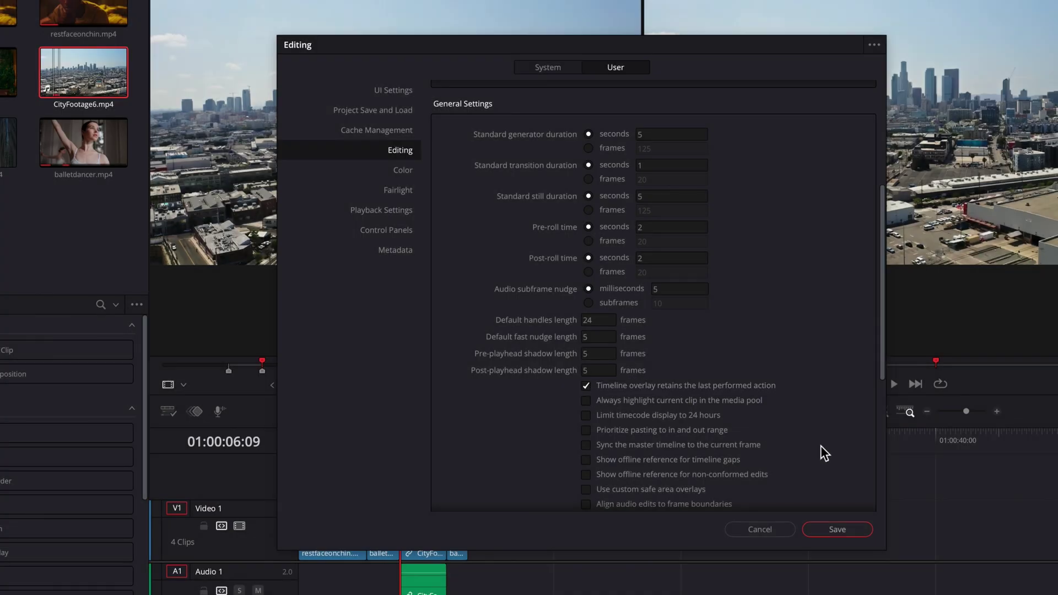
Save the editing preferences and append the marked CityFootage6 section to the end of Timeline 1
click(845, 529)
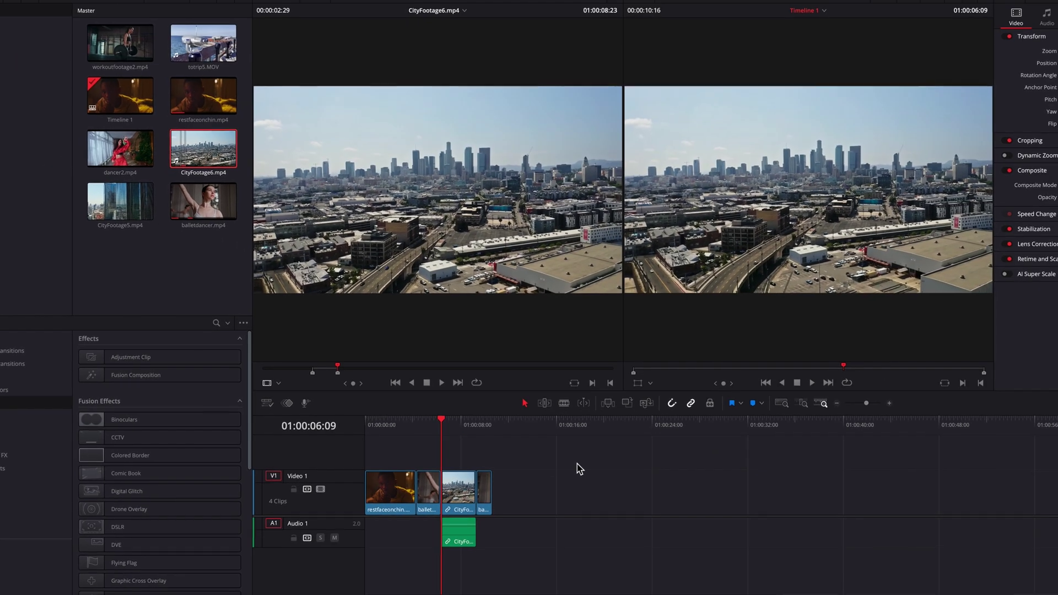
mouse_move(375, 284)
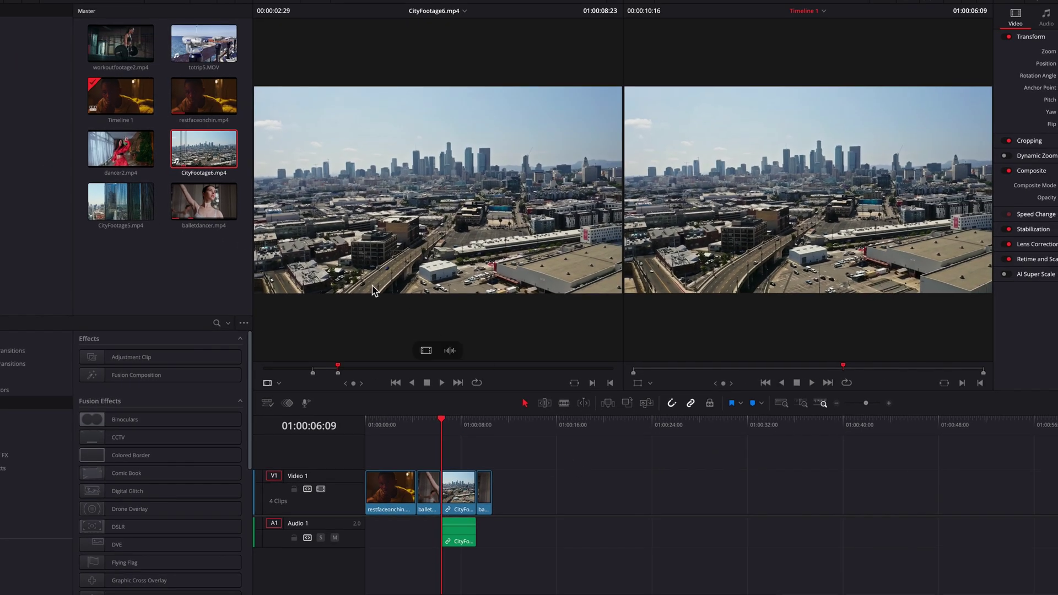
drag(372, 291, 958, 246)
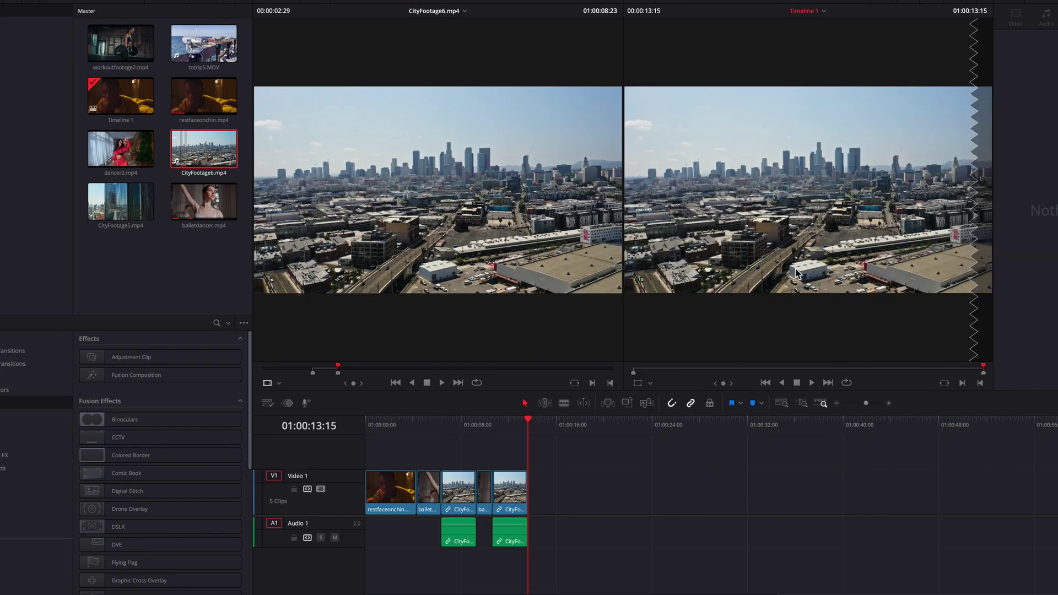
Append CityFootage5.mp4 to the end of the timeline via the Append at End overlay
mouse_move(423, 312)
click(121, 202)
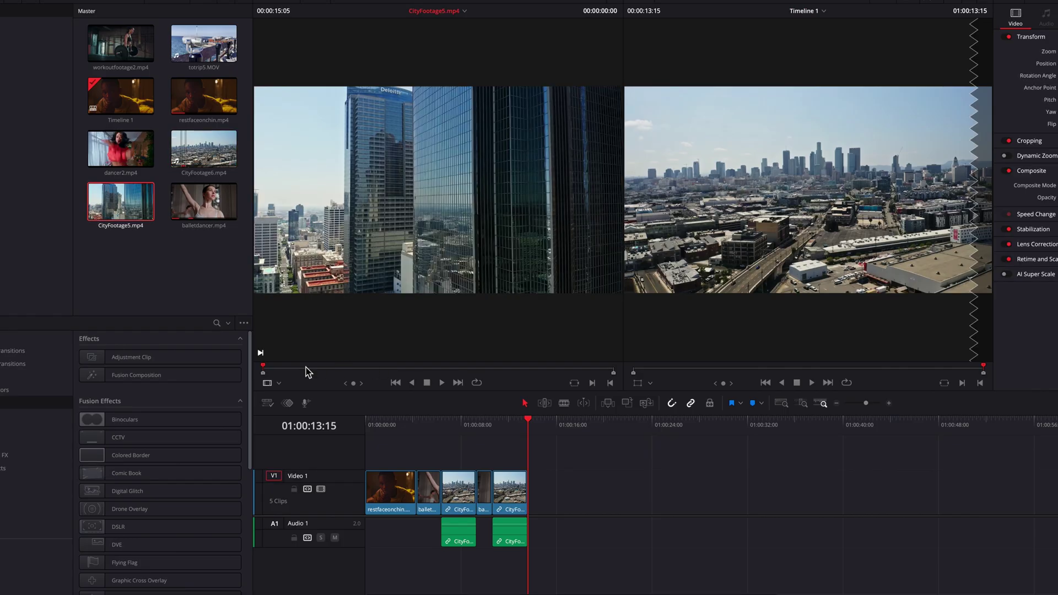
drag(334, 269, 634, 264)
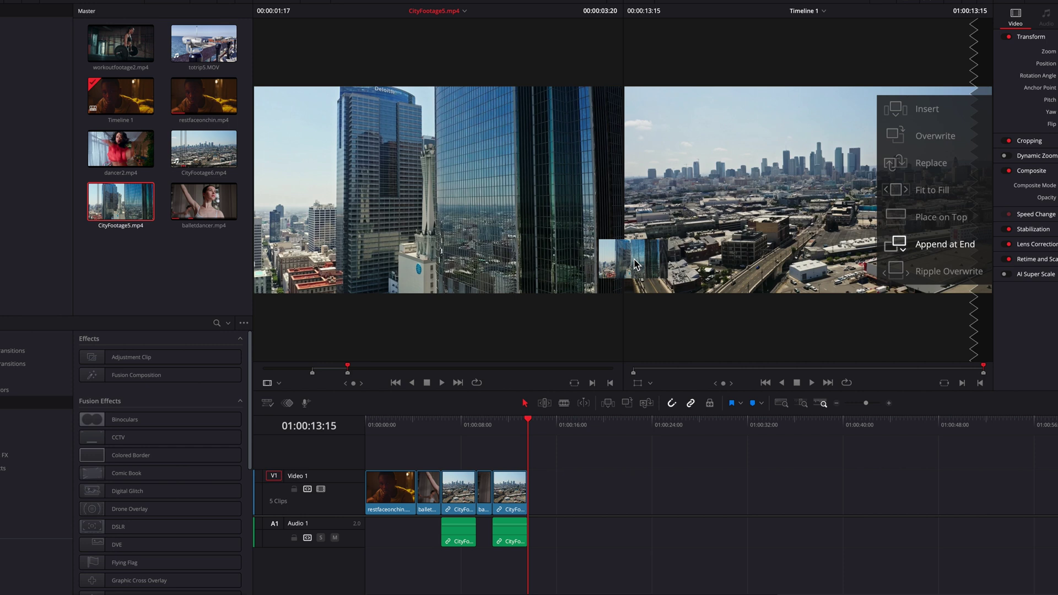
drag(634, 260, 635, 261)
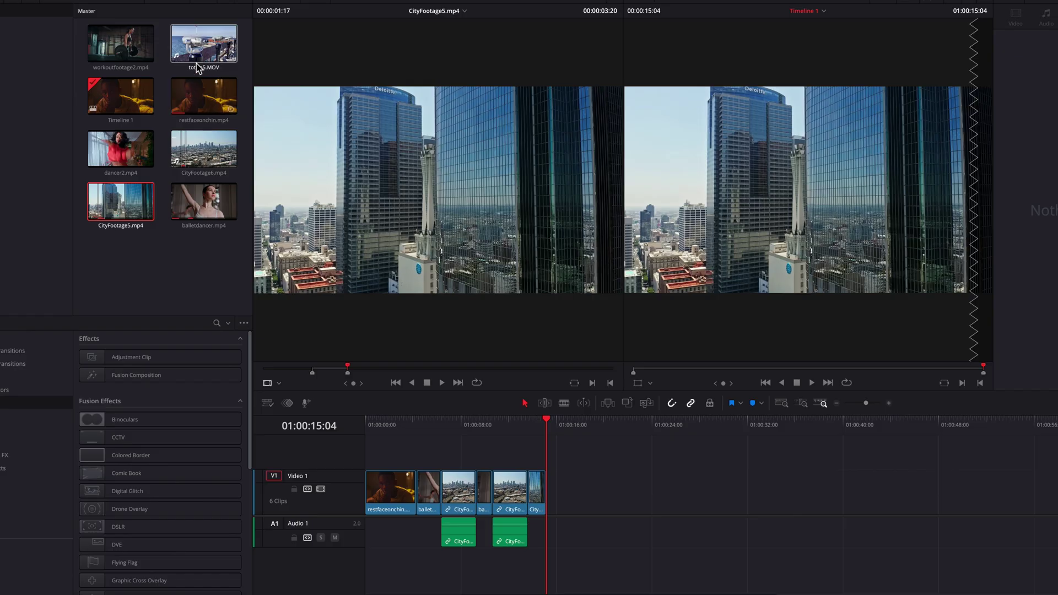
Mark a short section of totrip5.MOV and place it at the end of the video track
click(204, 43)
drag(310, 372, 331, 371)
key(i)
key(o)
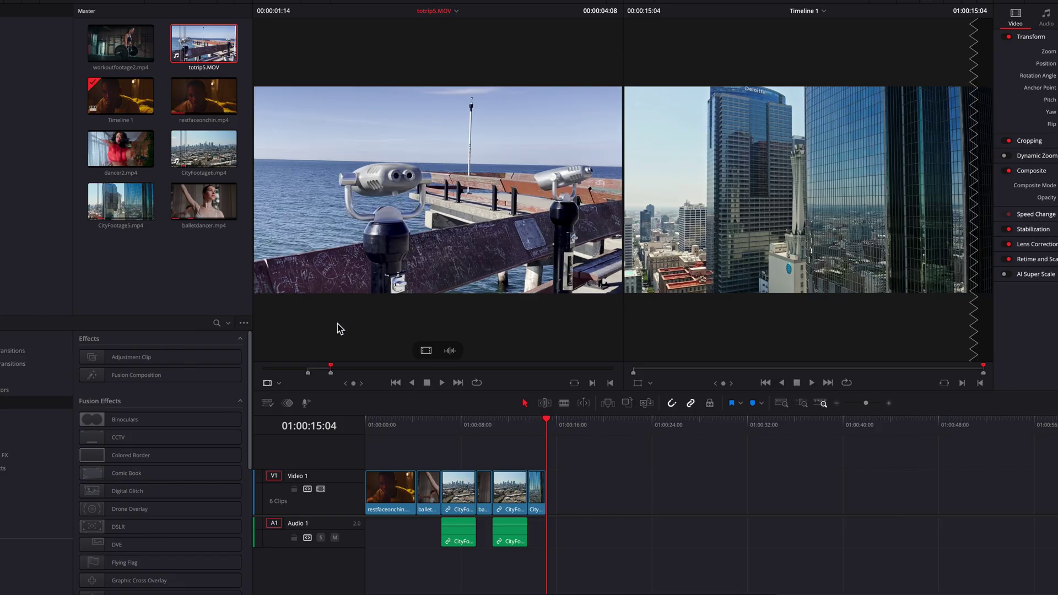
drag(341, 319, 553, 495)
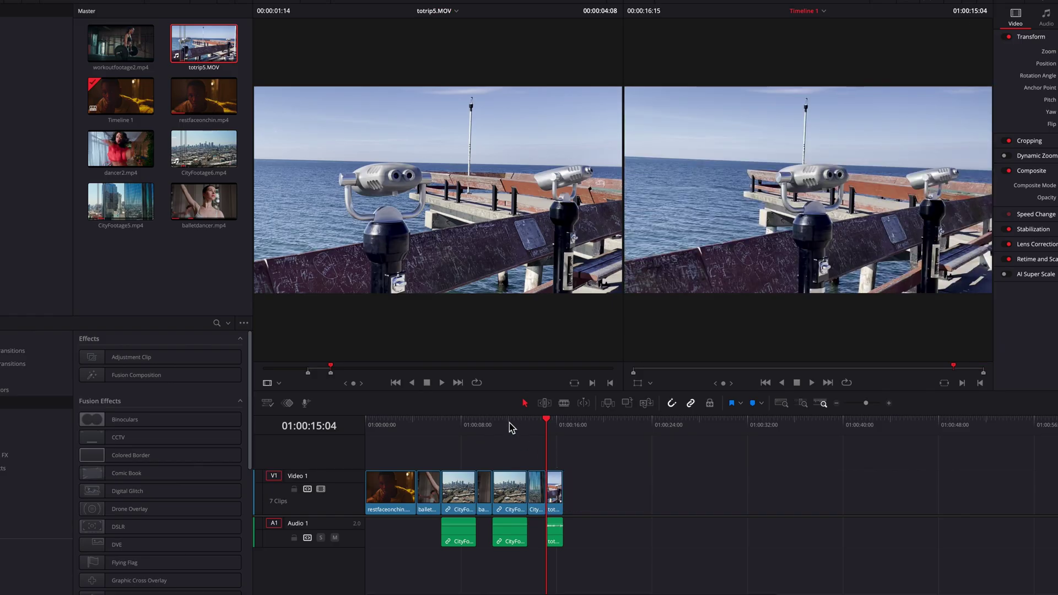
mouse_move(415, 254)
Undo that placement and append the totrip5 section twice to the end of the timeline
key(ctrl+z)
drag(420, 297, 620, 289)
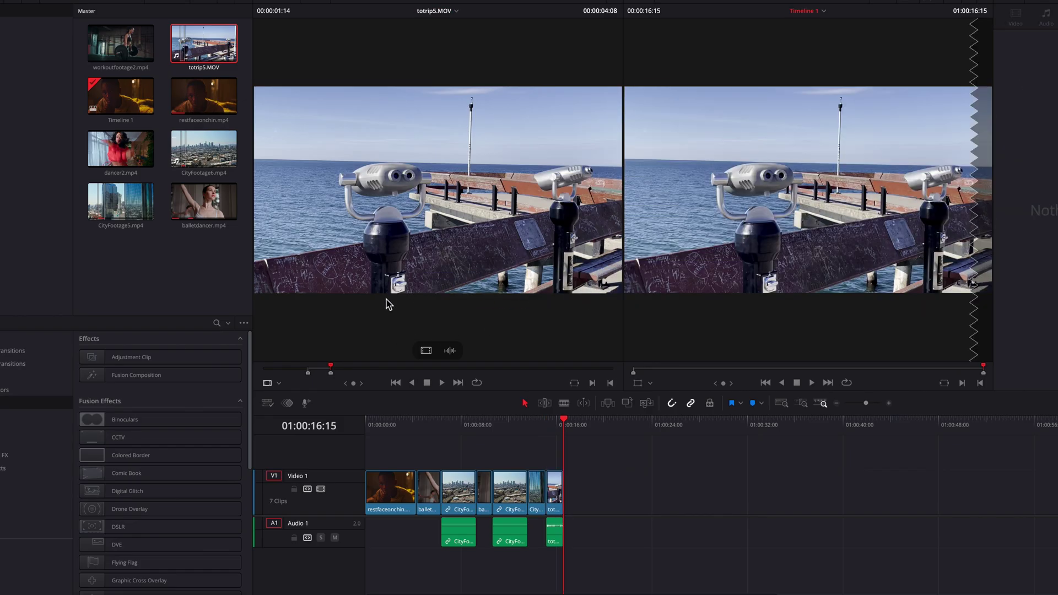
drag(371, 307, 651, 290)
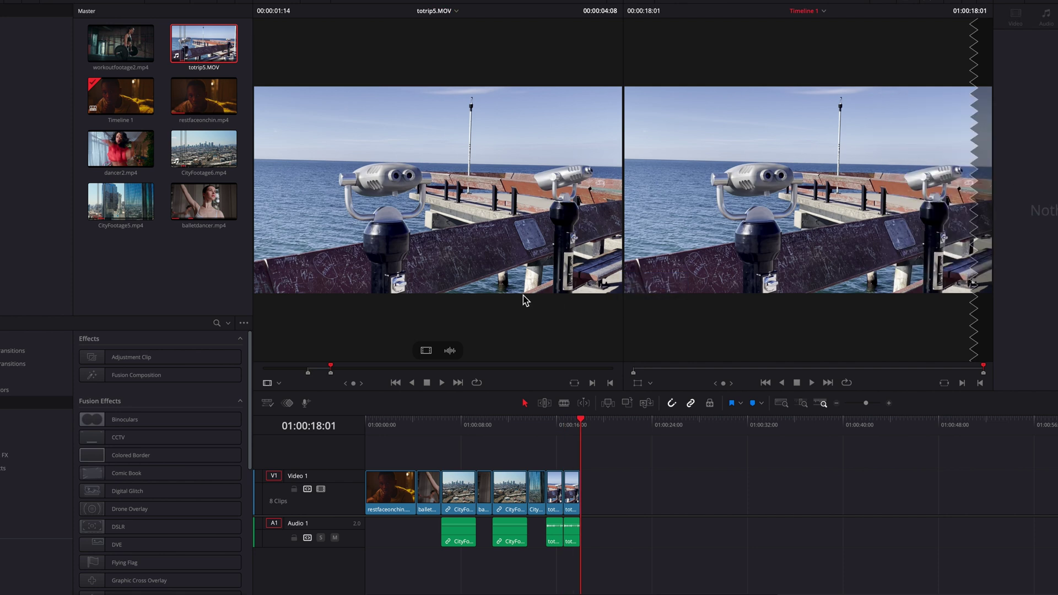
Mark a short dancer2.mp4 section and append it to the end of the timeline
click(120, 149)
drag(319, 370, 337, 370)
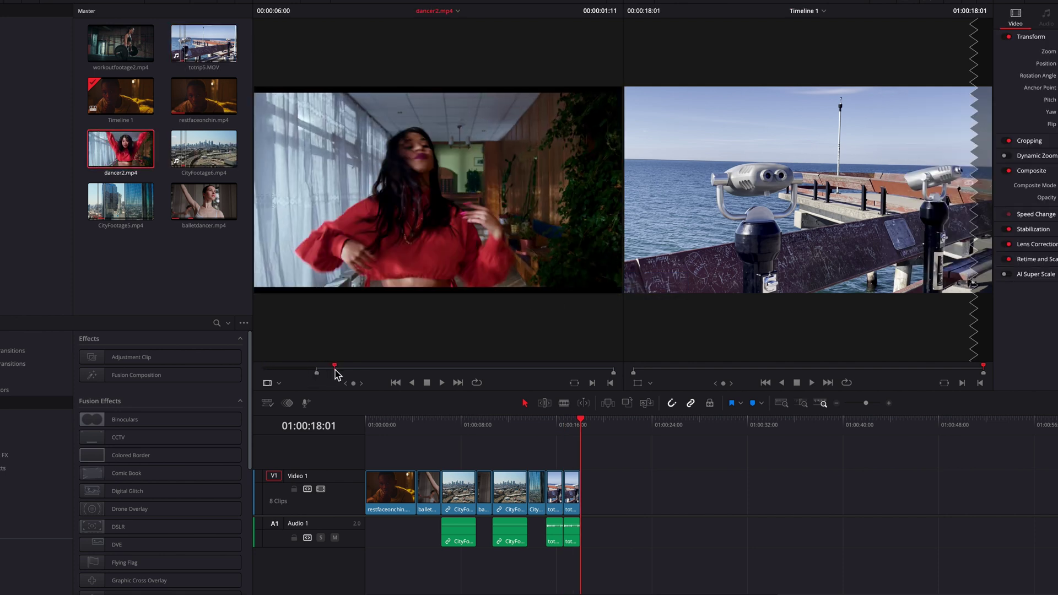
key(o)
drag(333, 290, 640, 284)
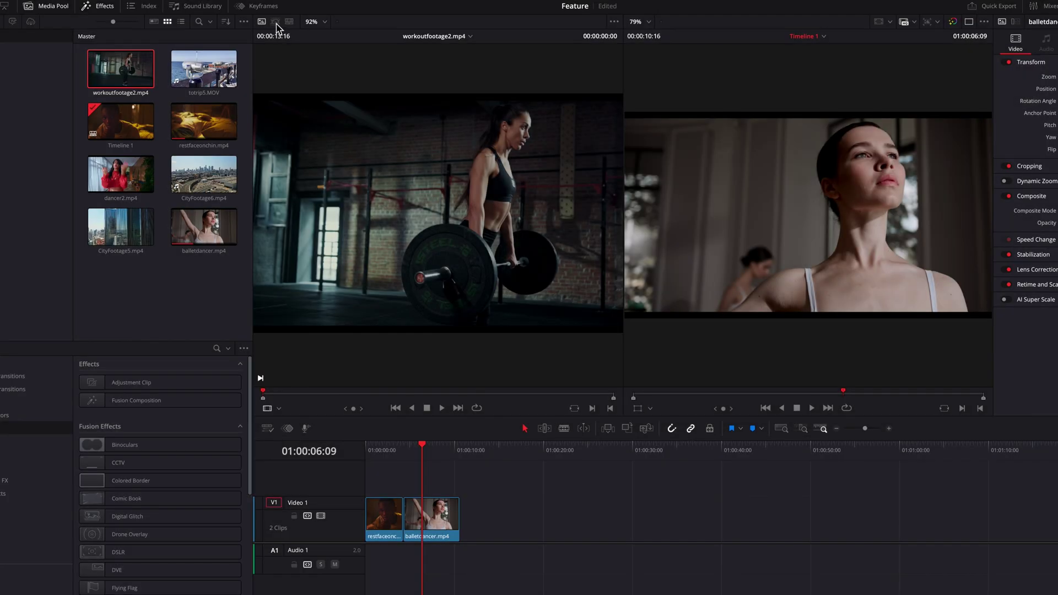
Switch the source viewer to Source Tape and append a marked balletdancer section to the timeline end
click(275, 22)
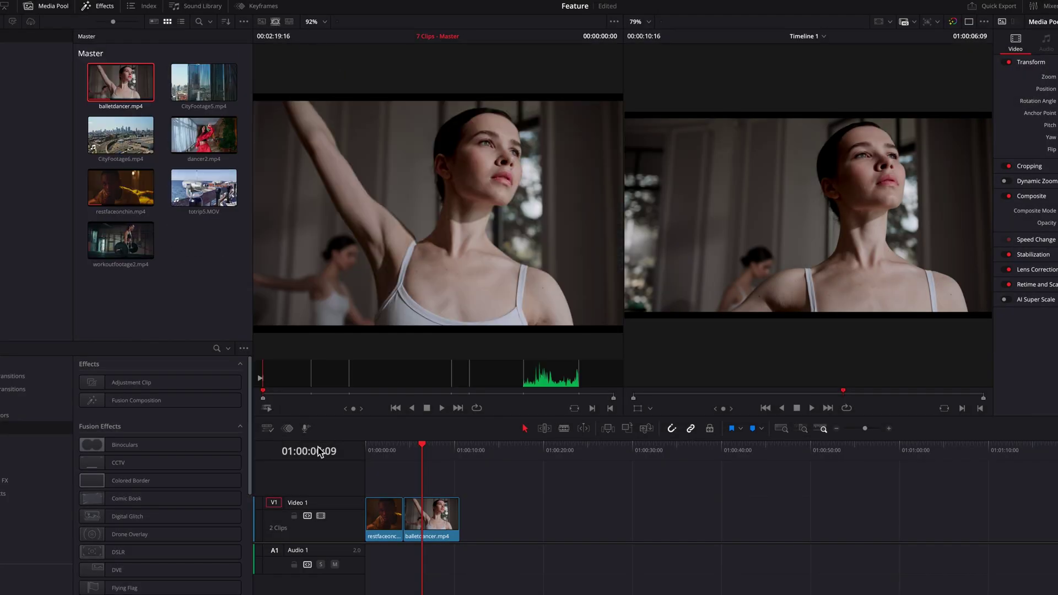
drag(270, 400, 301, 402)
key(i)
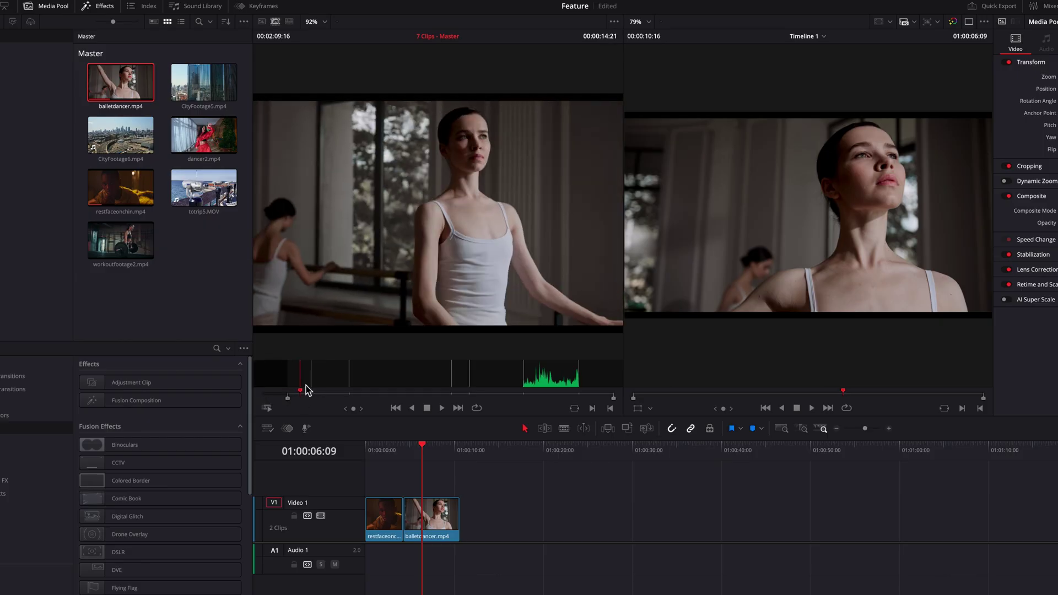
key(o)
drag(325, 314, 651, 307)
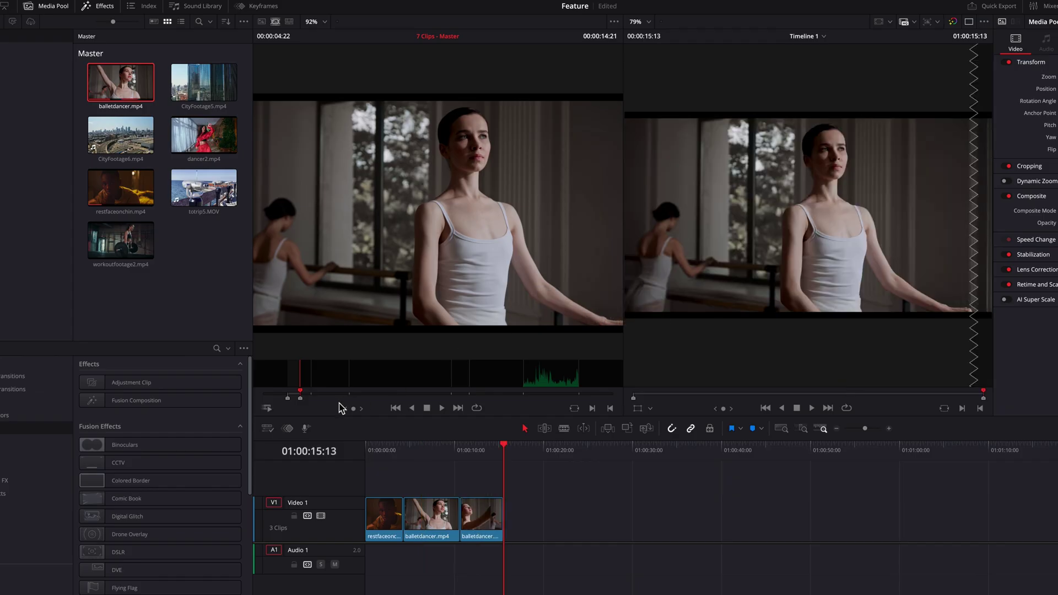
Mark a CityFootage5 section and append it to the end of the timeline
key(Right)
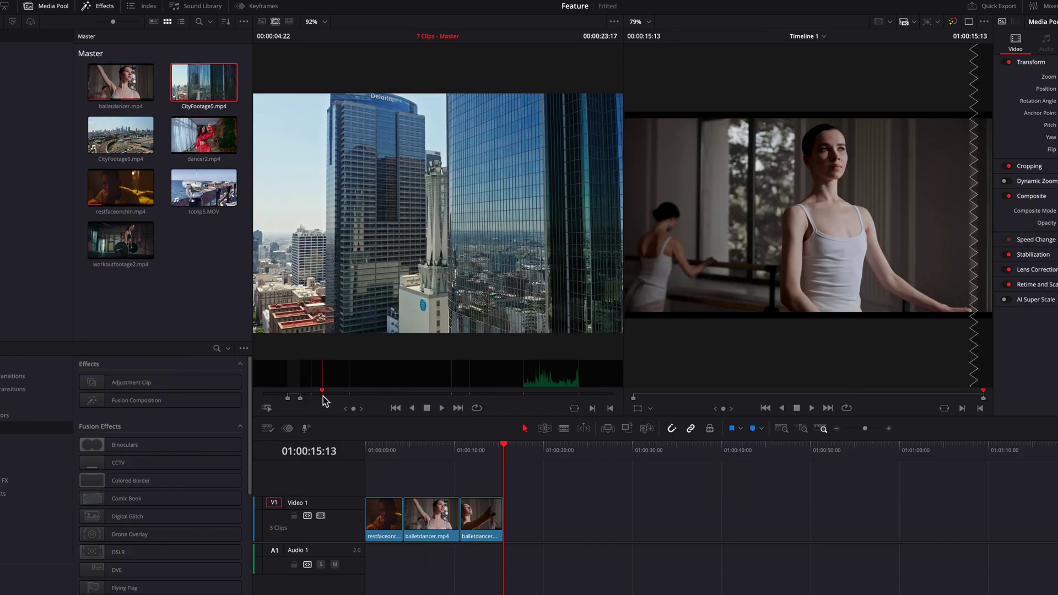
key(i)
drag(330, 401, 331, 401)
key(o)
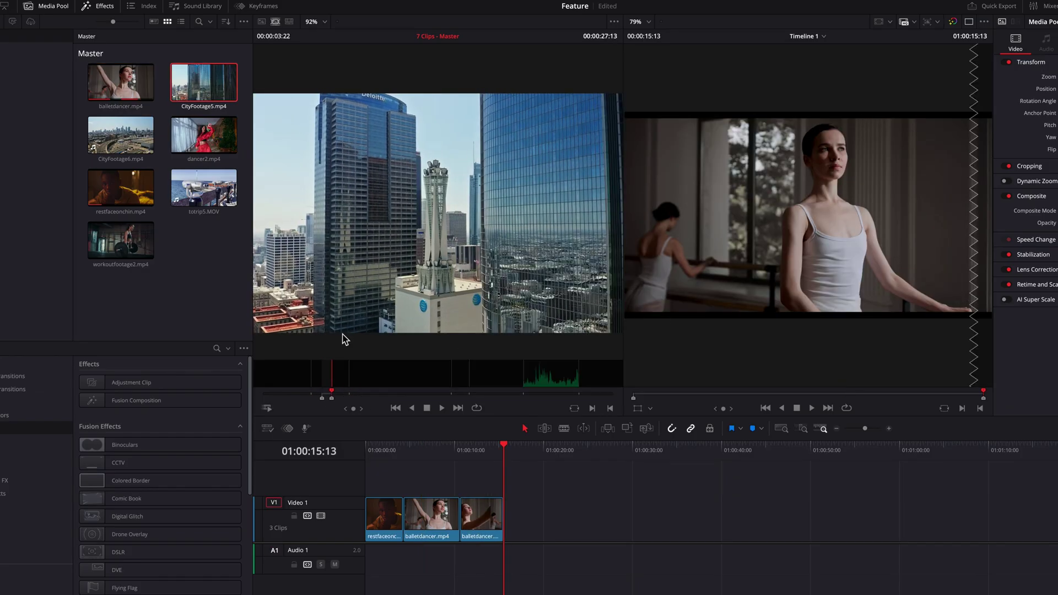
drag(347, 334, 711, 326)
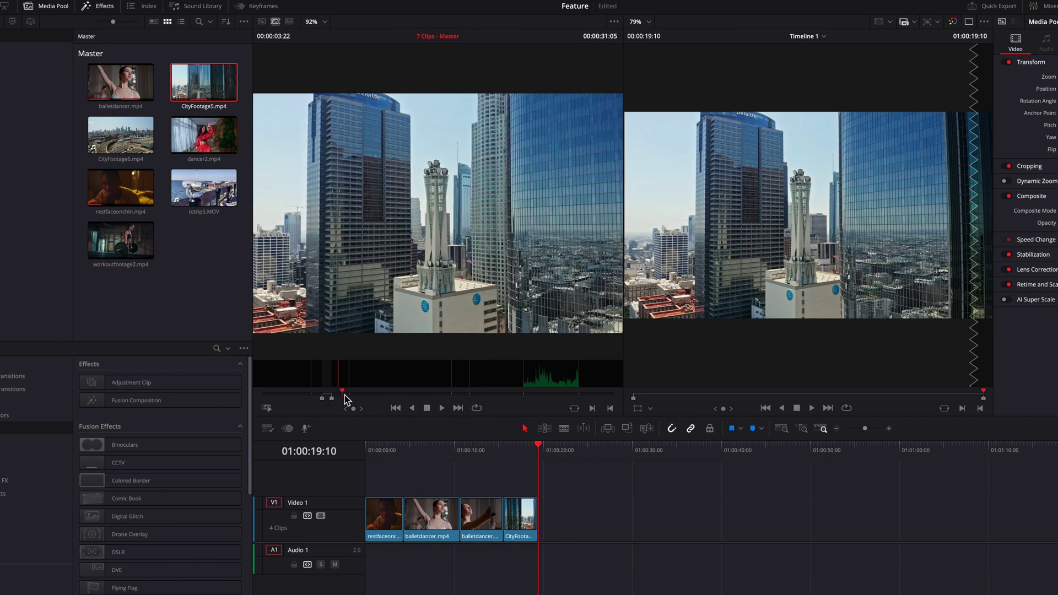
Mark a CityFootage6 section and append it to the end of the timeline
key(Right)
drag(359, 400, 393, 401)
key(o)
key(i)
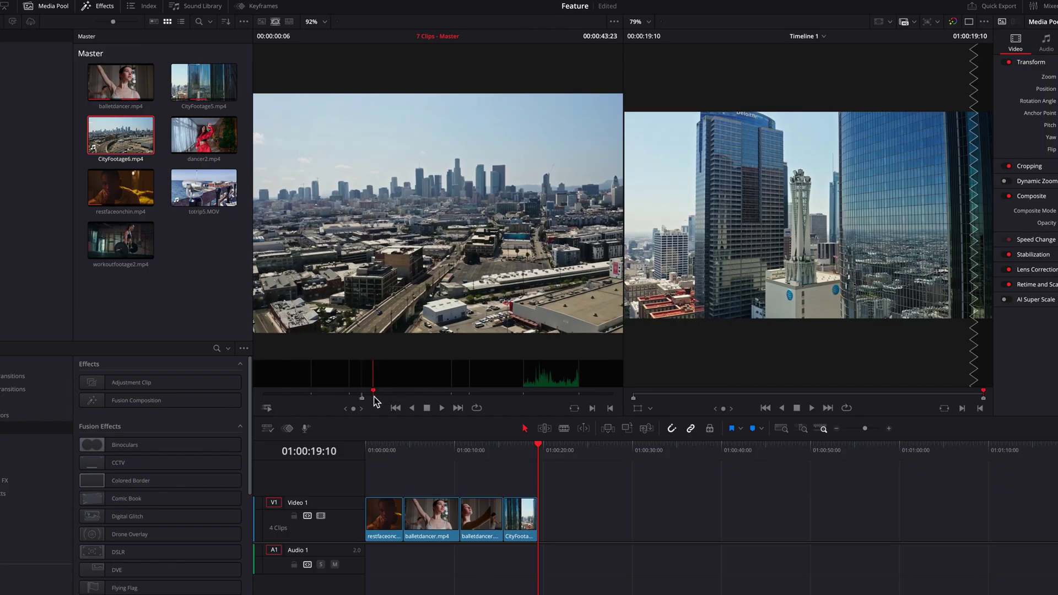
key(o)
drag(385, 355, 634, 308)
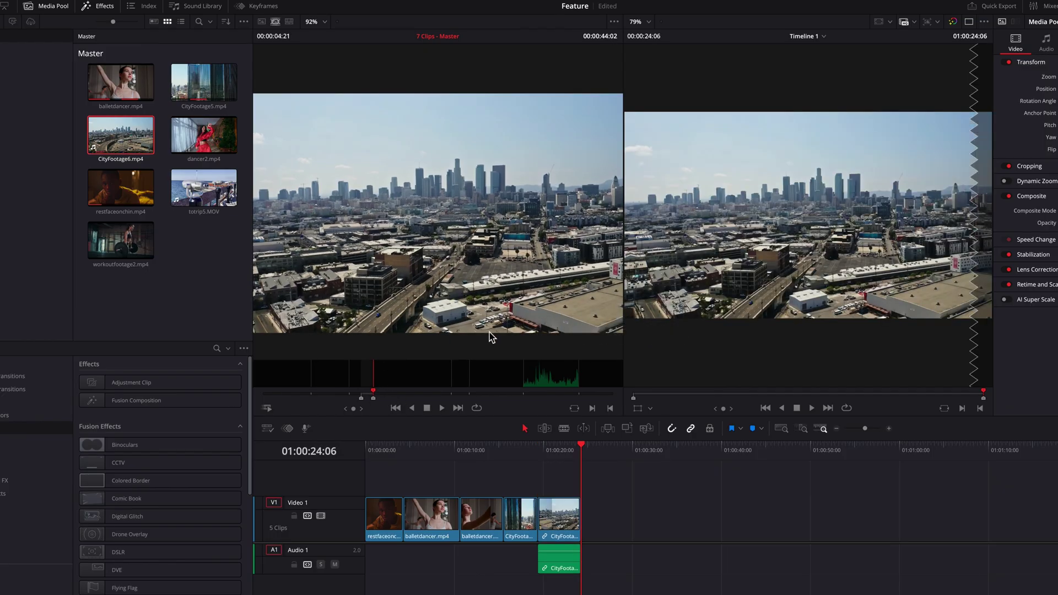
Append the restfaceonchin shot, then a marked totrip5.MOV section, to the timeline end
drag(389, 401, 494, 402)
drag(489, 313, 678, 306)
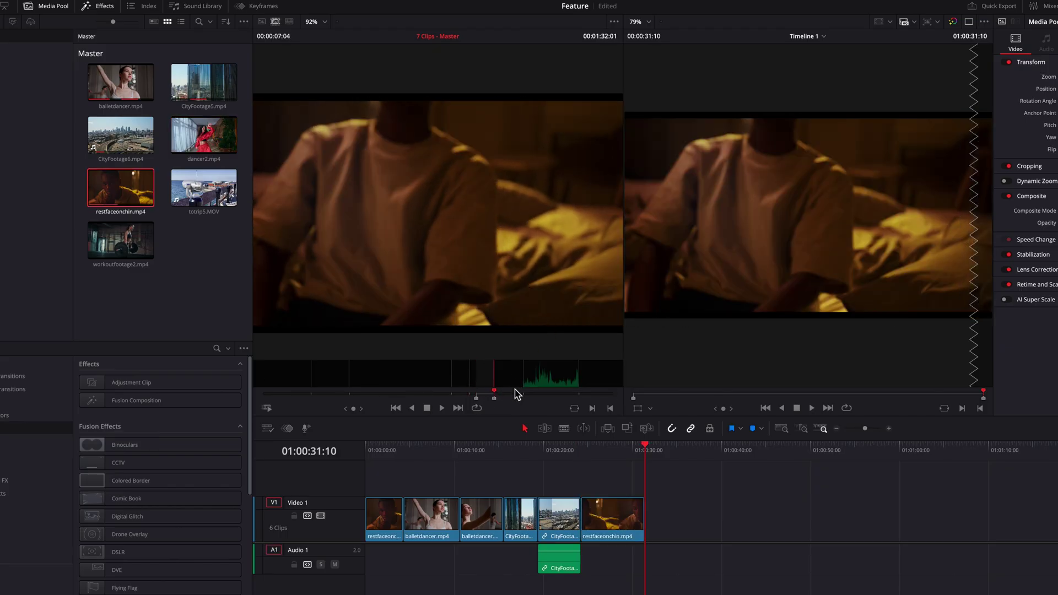
drag(528, 395, 553, 397)
key(i)
key(o)
drag(554, 308, 634, 270)
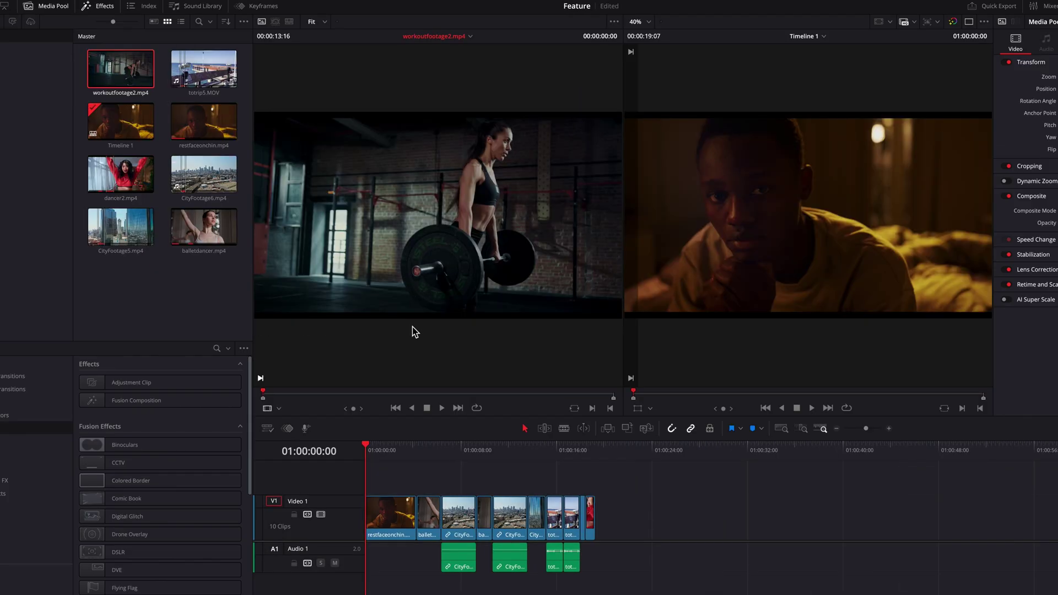
Mark a workoutfootage2 section and place it on a new Video 2 track above the edit
drag(297, 397, 354, 371)
key(i)
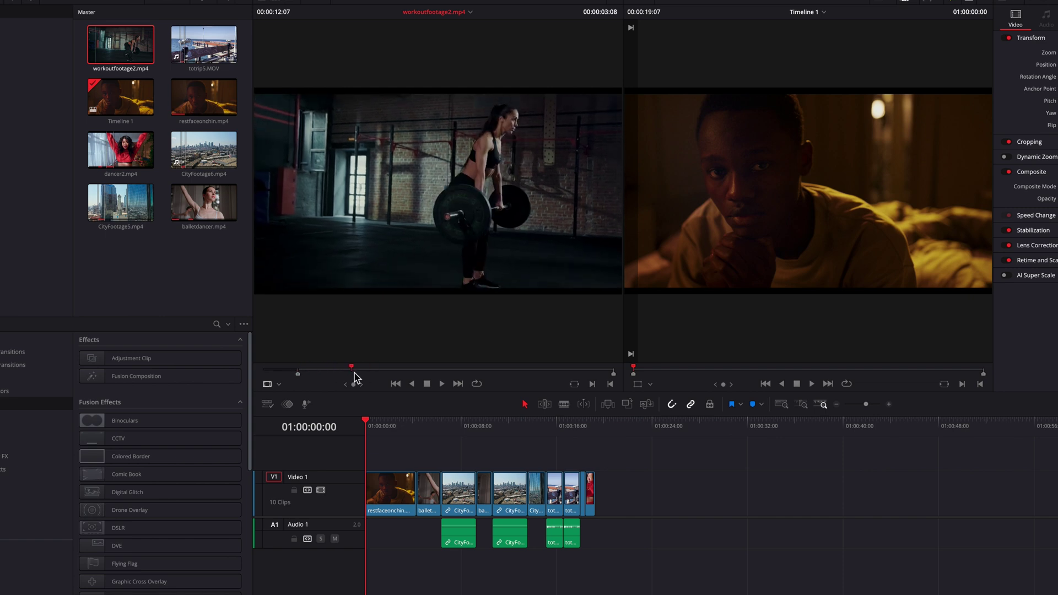
key(o)
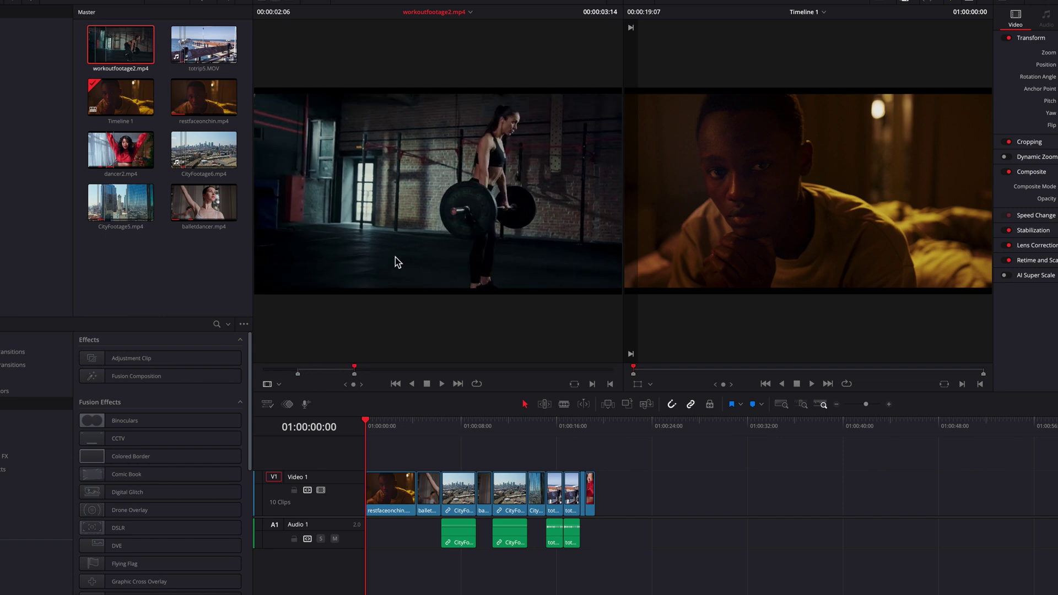
drag(395, 257, 952, 217)
scroll(630, 518, up, 1)
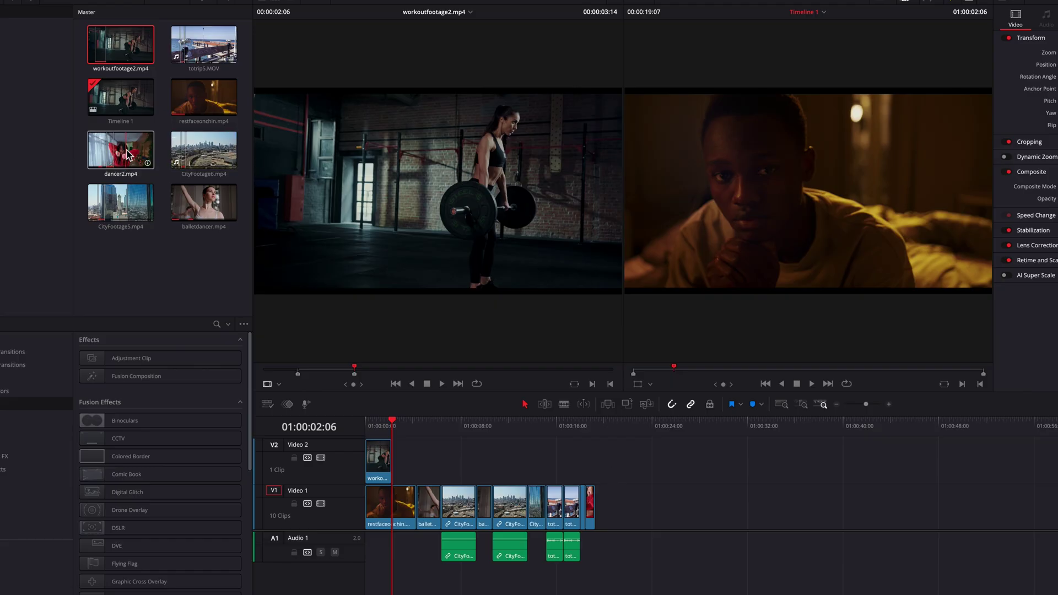
Place two CityFootage6 copies on top of the edit, one after the other
click(183, 153)
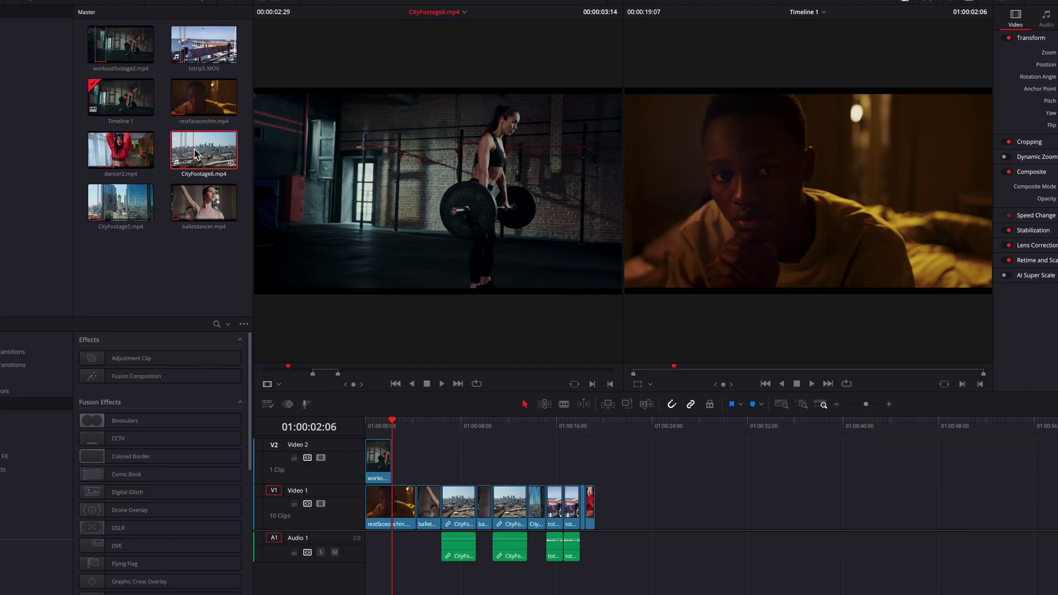
drag(385, 259, 644, 255)
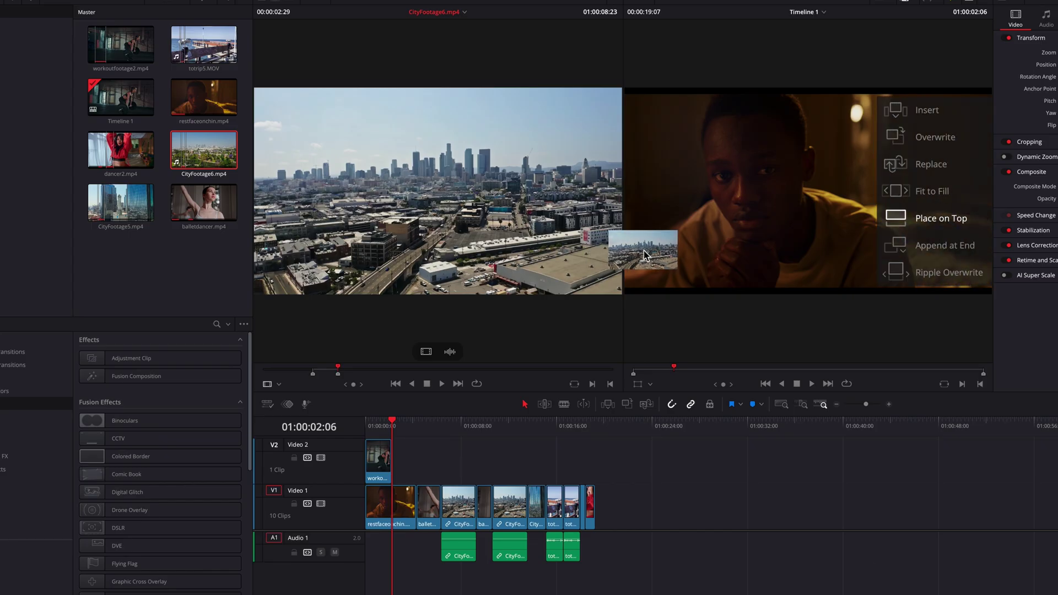
drag(644, 254, 642, 255)
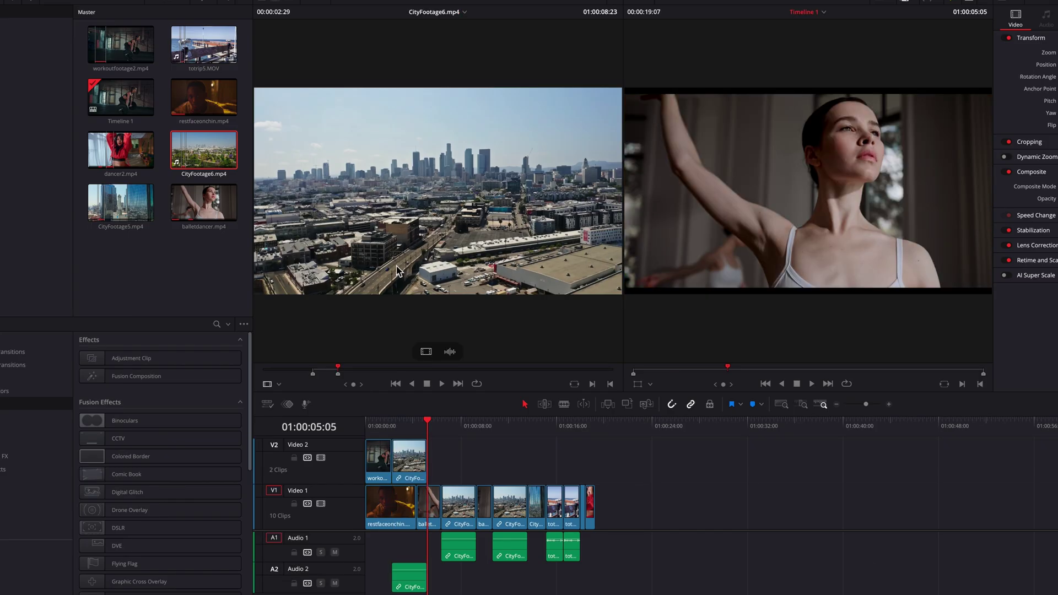
drag(400, 271, 642, 255)
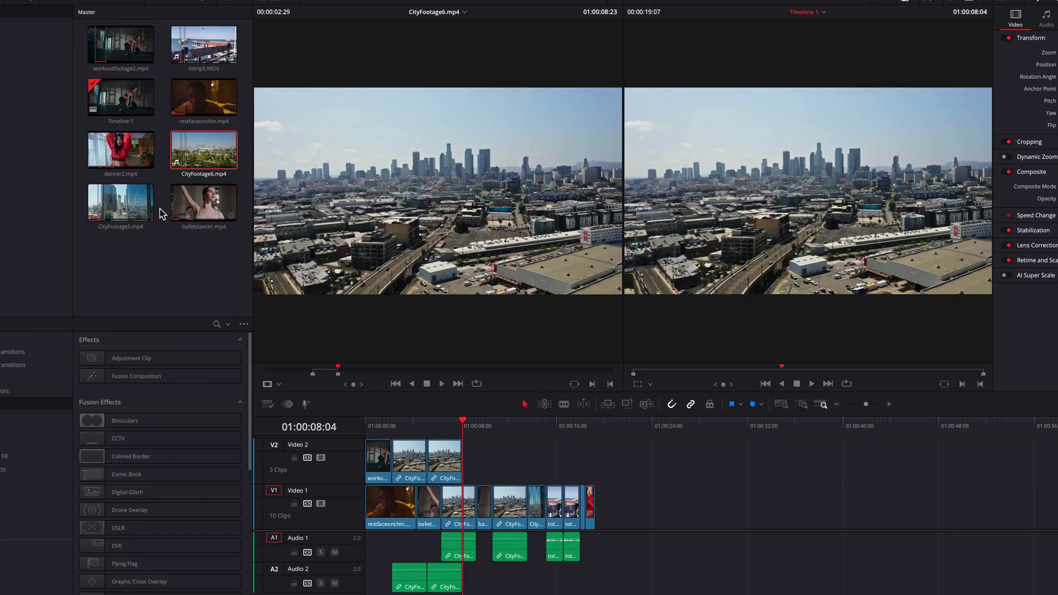
Place CityFootage5, then balletdancer, on top at the end of Video 2
click(142, 214)
drag(419, 278, 656, 276)
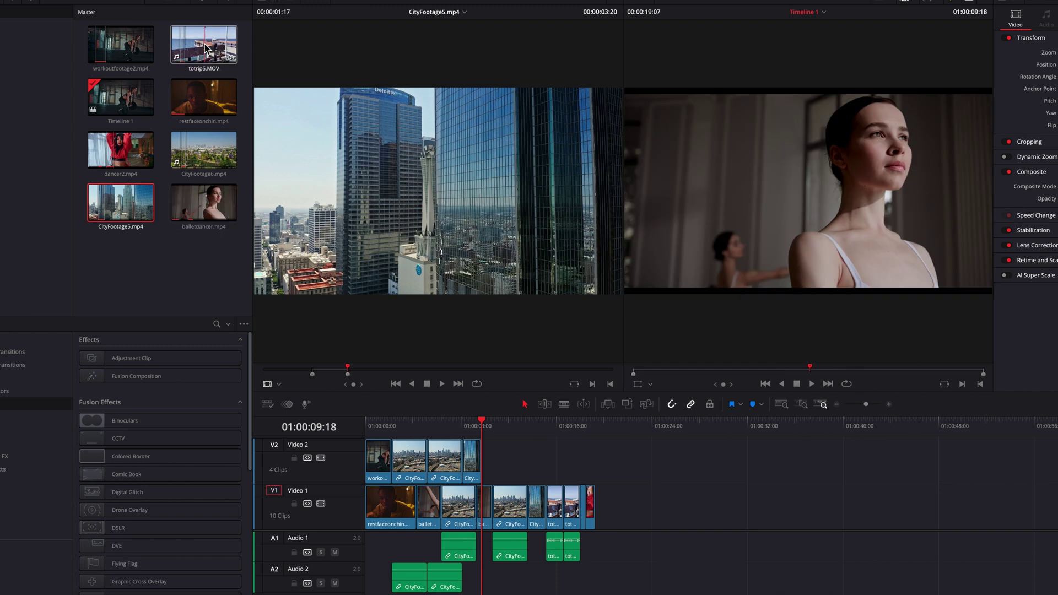
click(204, 203)
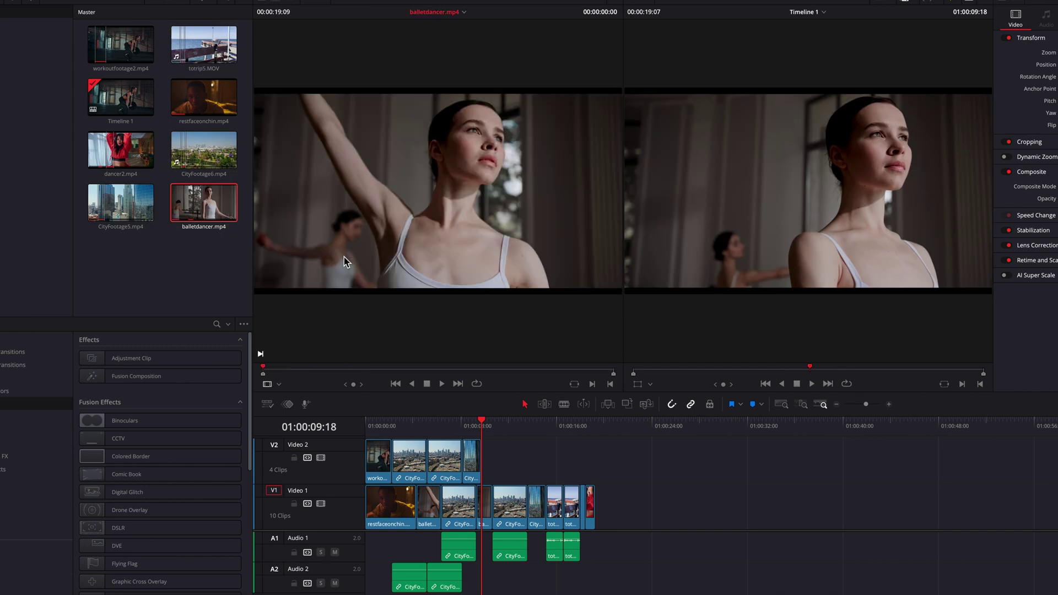
drag(344, 257, 971, 218)
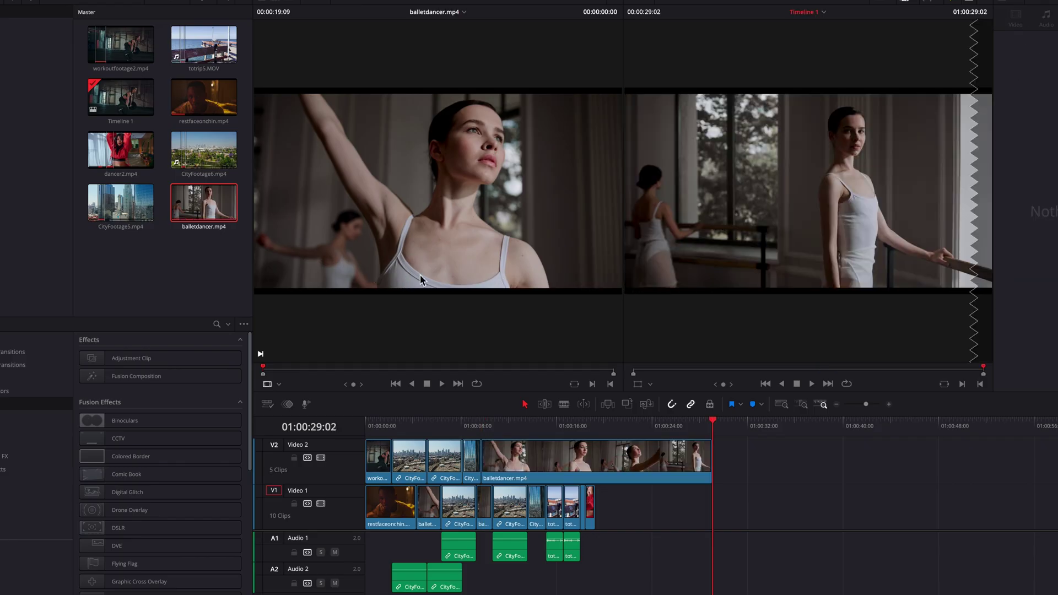